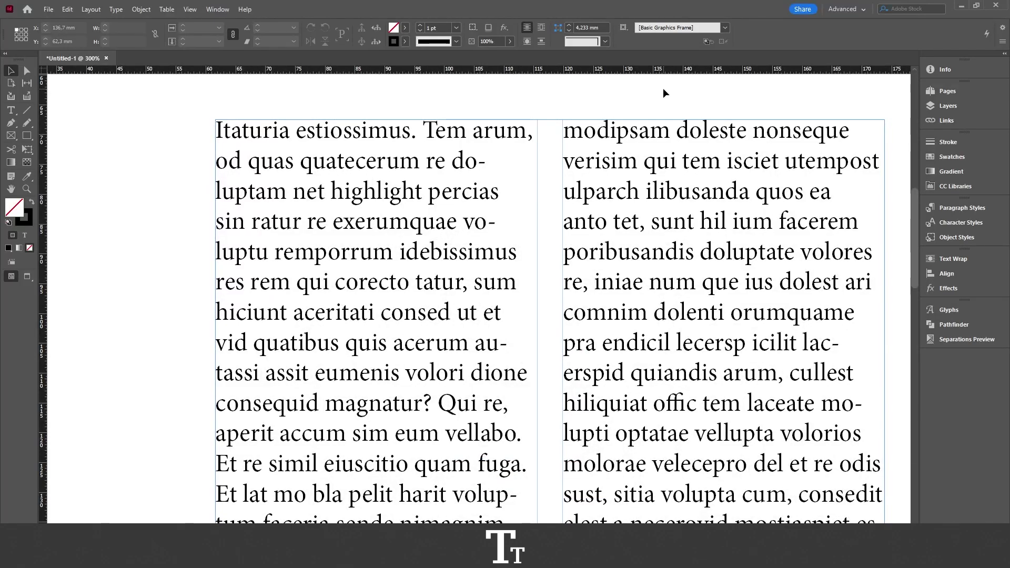
Select the word 'highlight' in the first column's third line with the Type tool
{"action": "left_click", "coordinate": [573, 97]}
{"action": "key", "text": "ctrl+minus"}
{"action": "key", "text": "ctrl+minus"}
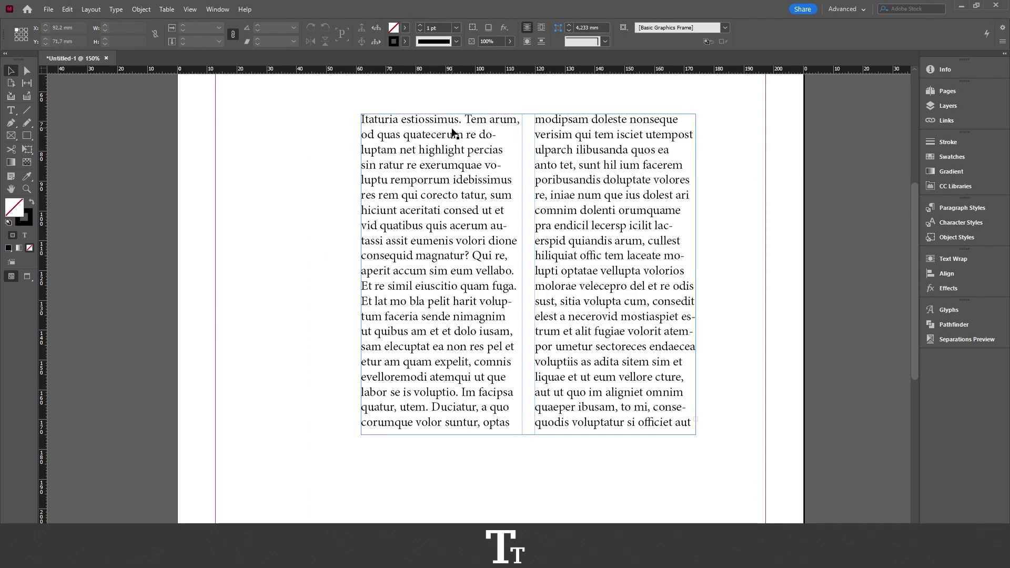
{"action": "scroll", "coordinate": [453, 133], "scroll_direction": "up", "scroll_amount": 1}
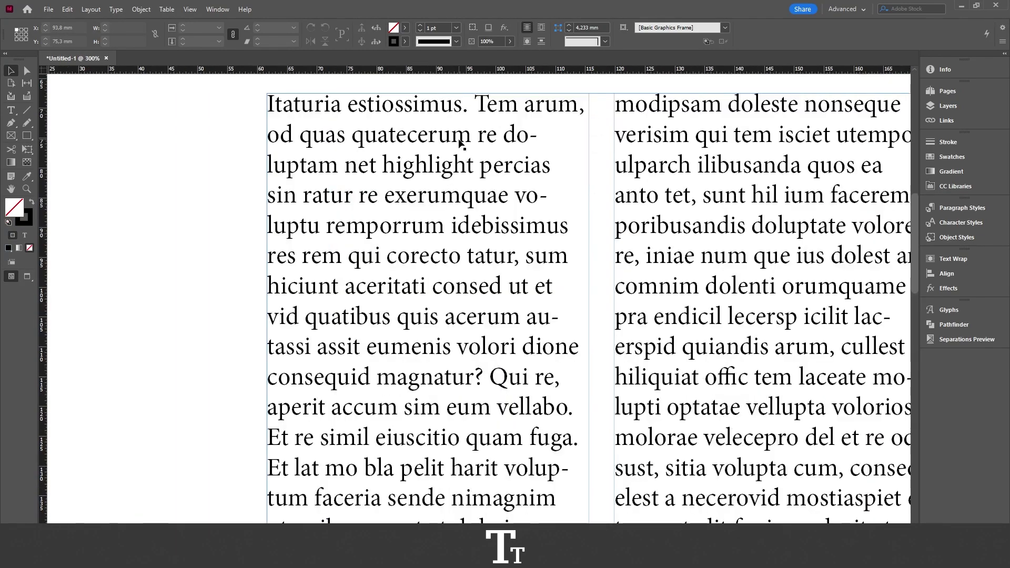
{"action": "scroll", "coordinate": [455, 137], "scroll_direction": "up", "scroll_amount": 1}
{"action": "left_click_drag", "start_coordinate": [551, 142], "coordinate": [512, 146]}
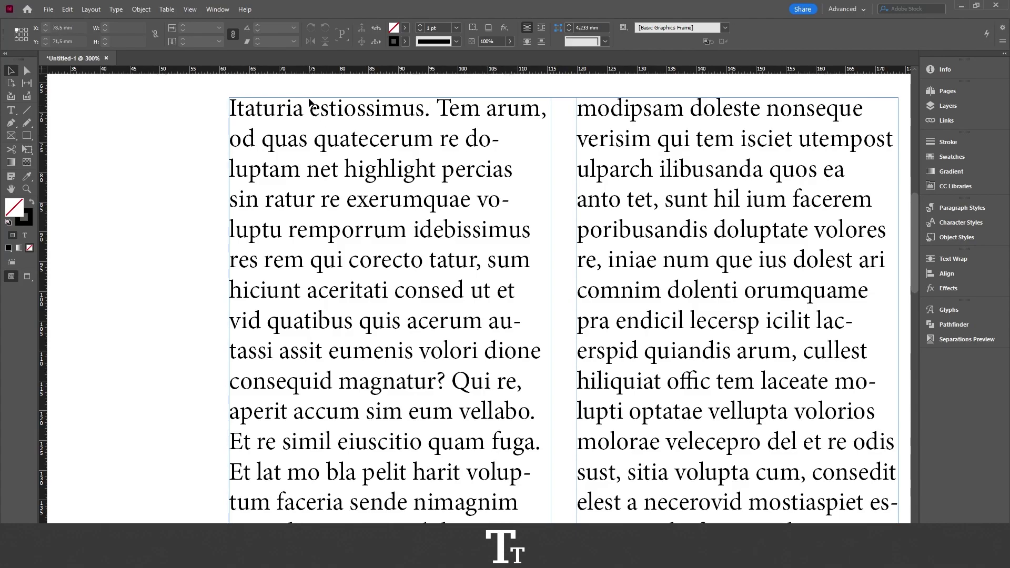
{"action": "double_click", "coordinate": [355, 171]}
{"action": "key", "text": "ctrl+equal"}
{"action": "left_click_drag", "start_coordinate": [344, 169], "coordinate": [463, 168]}
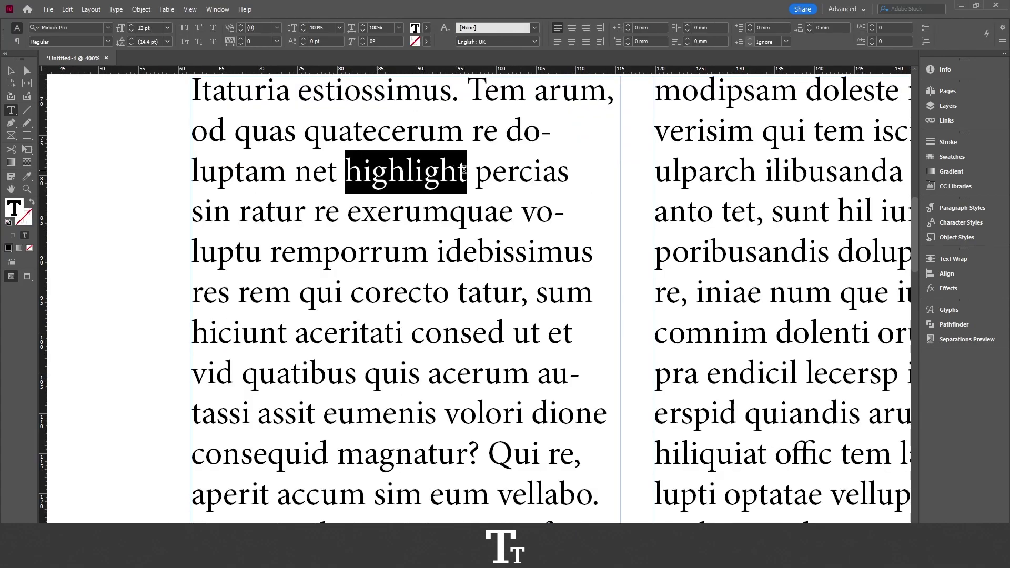
{"action": "left_click", "coordinate": [439, 160]}
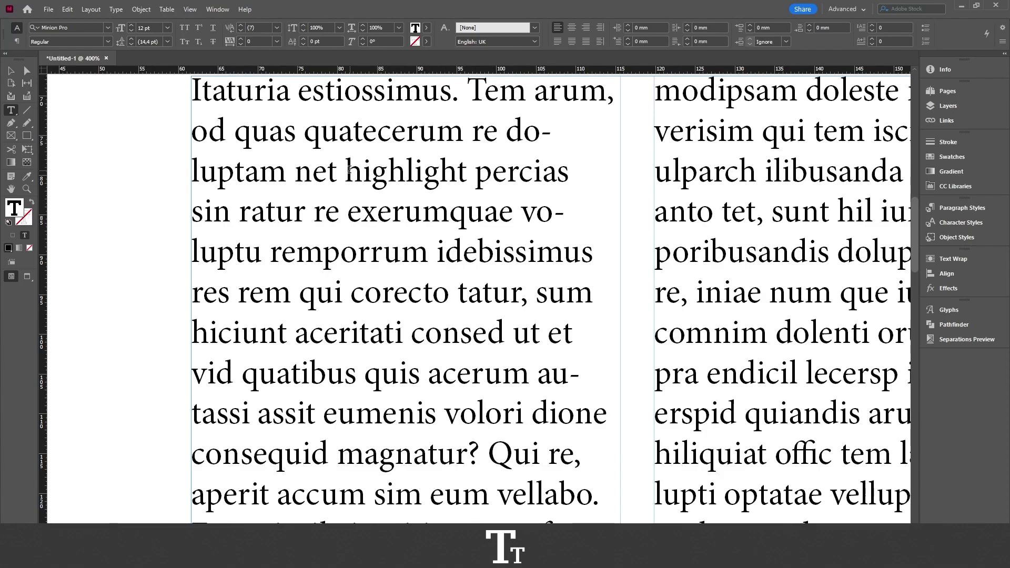
{"action": "left_click_drag", "start_coordinate": [345, 170], "coordinate": [464, 170]}
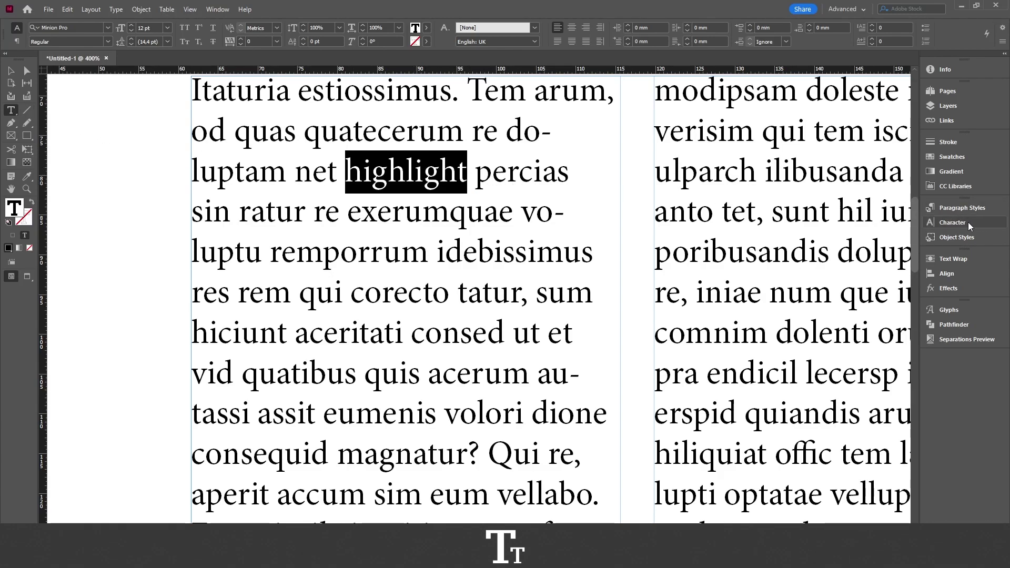
Open the Character panel via Window > Type & Tables and float it over the document
{"action": "left_click", "coordinate": [953, 223]}
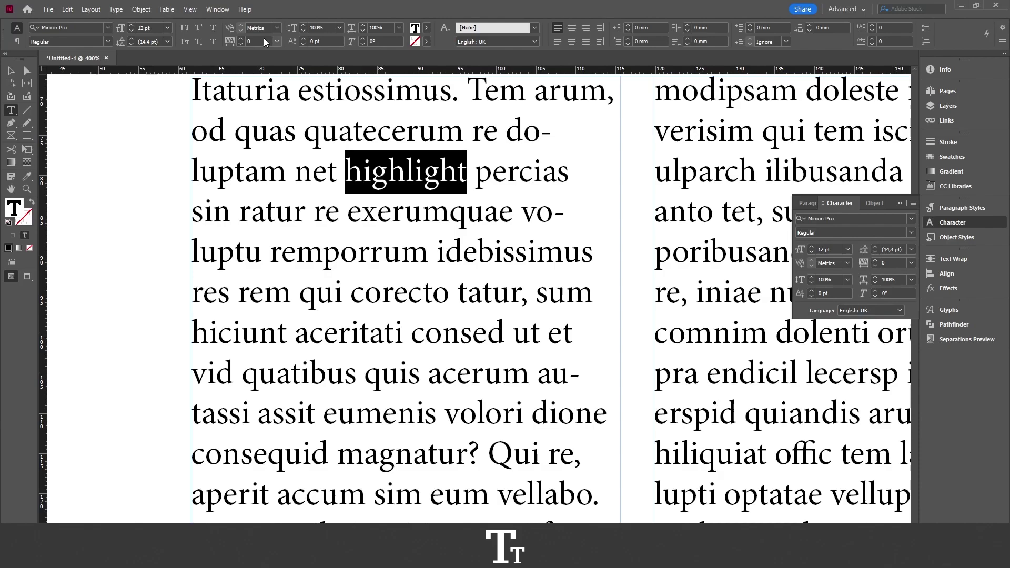
{"action": "left_click", "coordinate": [213, 11]}
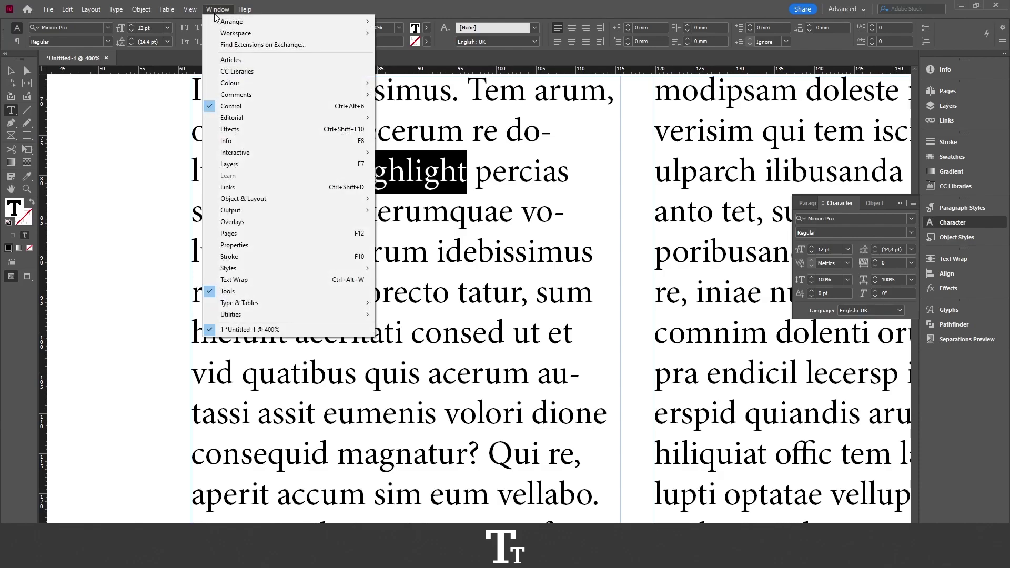
{"action": "mouse_move", "coordinate": [260, 303]}
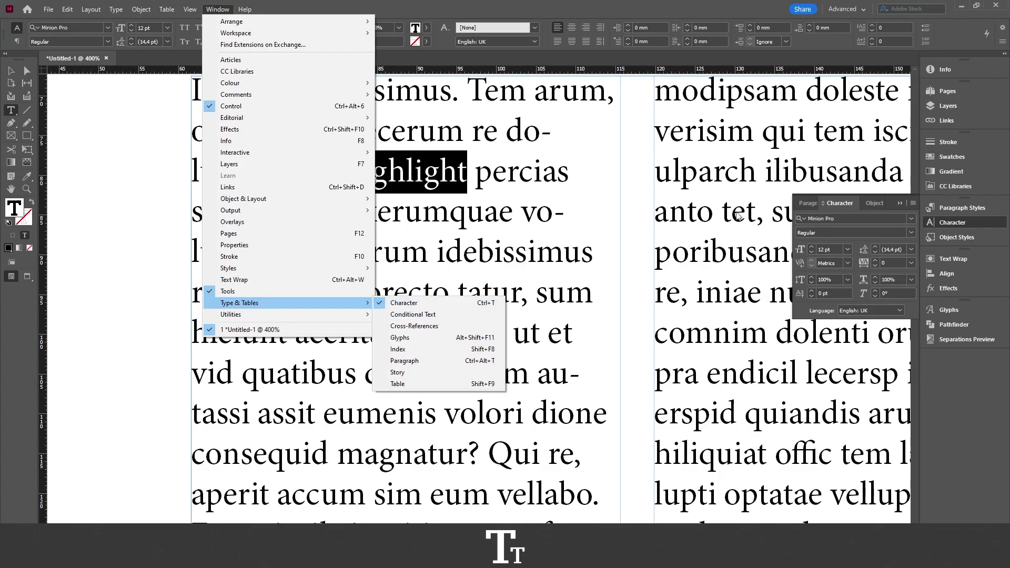
{"action": "left_click_drag", "start_coordinate": [834, 202], "coordinate": [571, 141]}
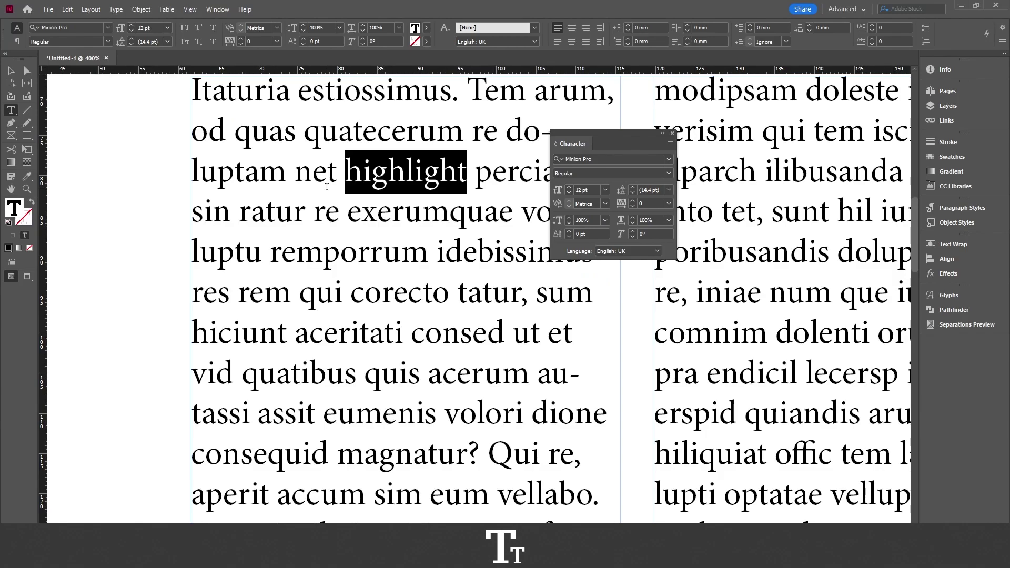
{"action": "left_click_drag", "start_coordinate": [597, 137], "coordinate": [596, 137]}
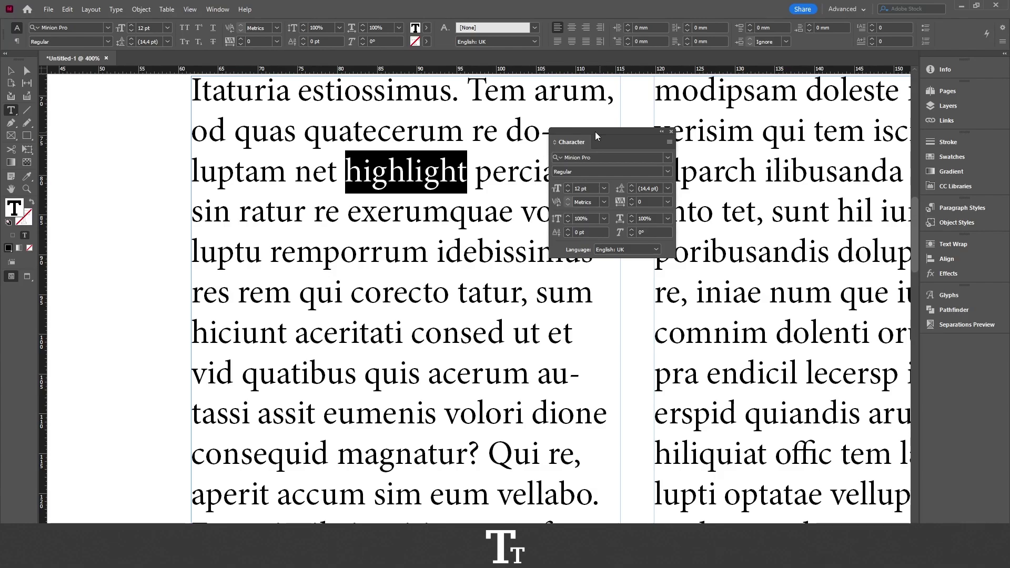
Underline 'highlight' using Underline in the Character panel menu
{"action": "left_click", "coordinate": [669, 142]}
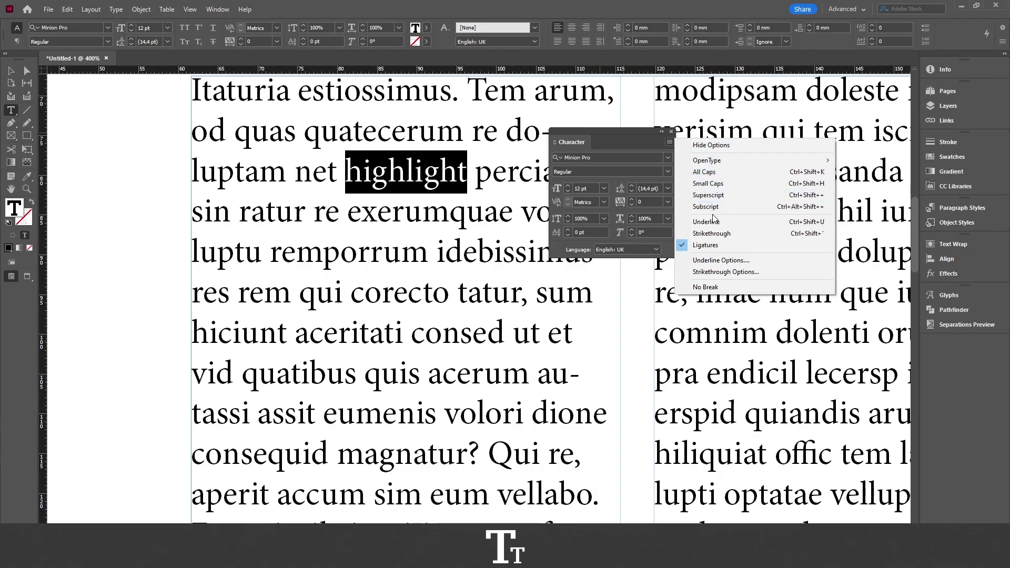
{"action": "left_click", "coordinate": [792, 225]}
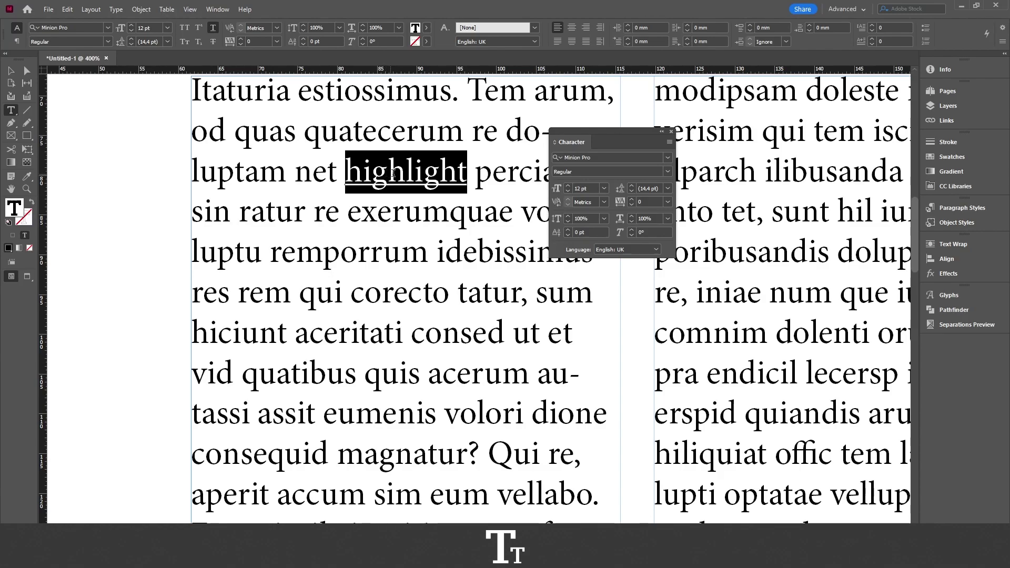
Open Underline Options, tick Preview, and expand the Colour dropdown
{"action": "left_click", "coordinate": [669, 143]}
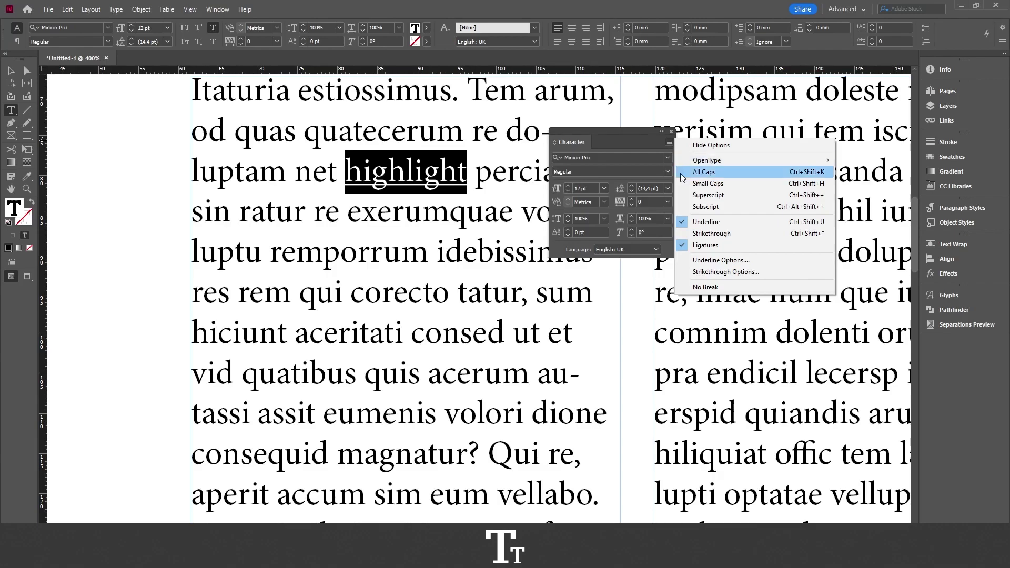
{"action": "left_click", "coordinate": [731, 260]}
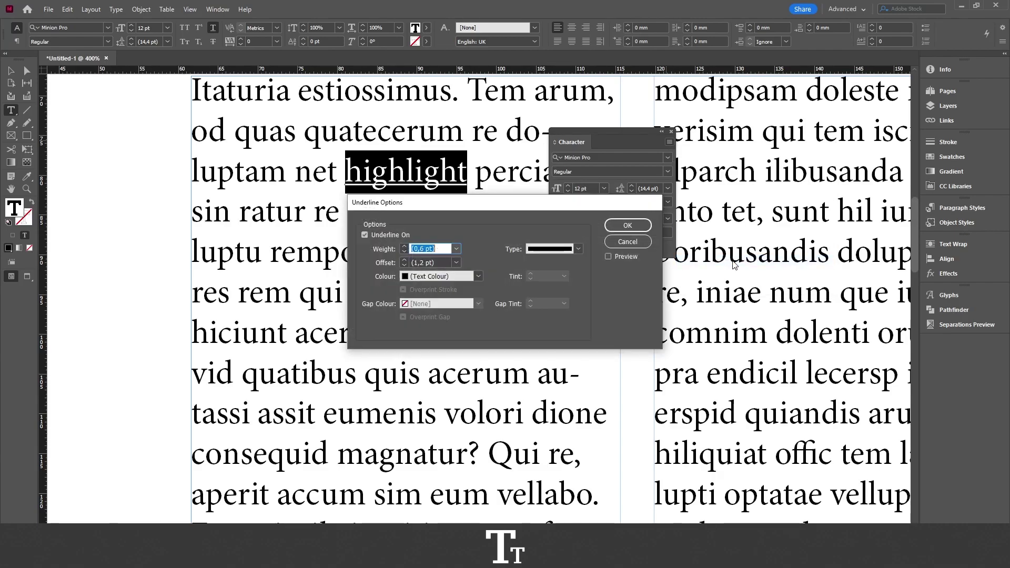
{"action": "left_click_drag", "start_coordinate": [522, 207], "coordinate": [523, 238]}
{"action": "left_click", "coordinate": [528, 236]}
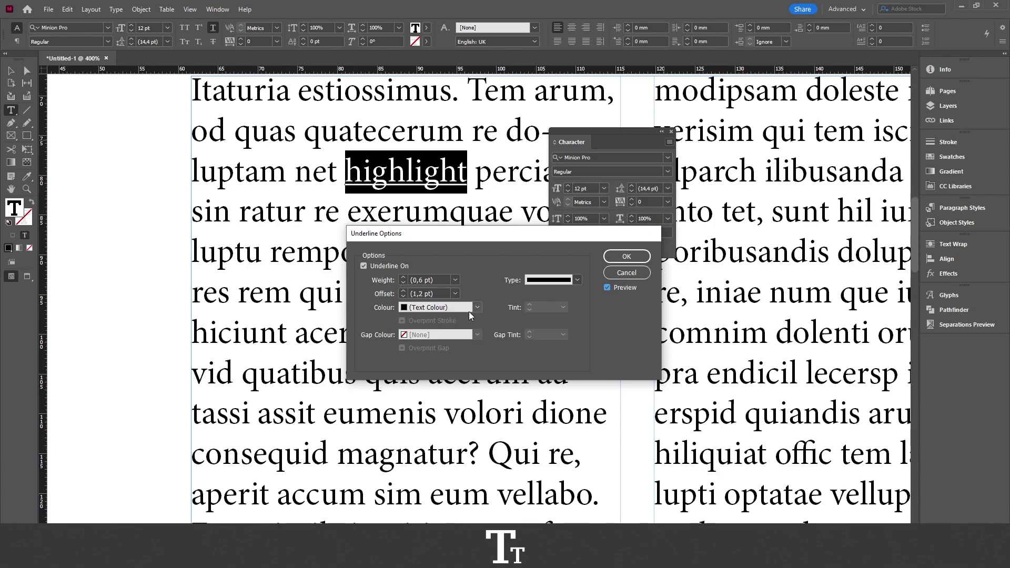
{"action": "left_click", "coordinate": [477, 308]}
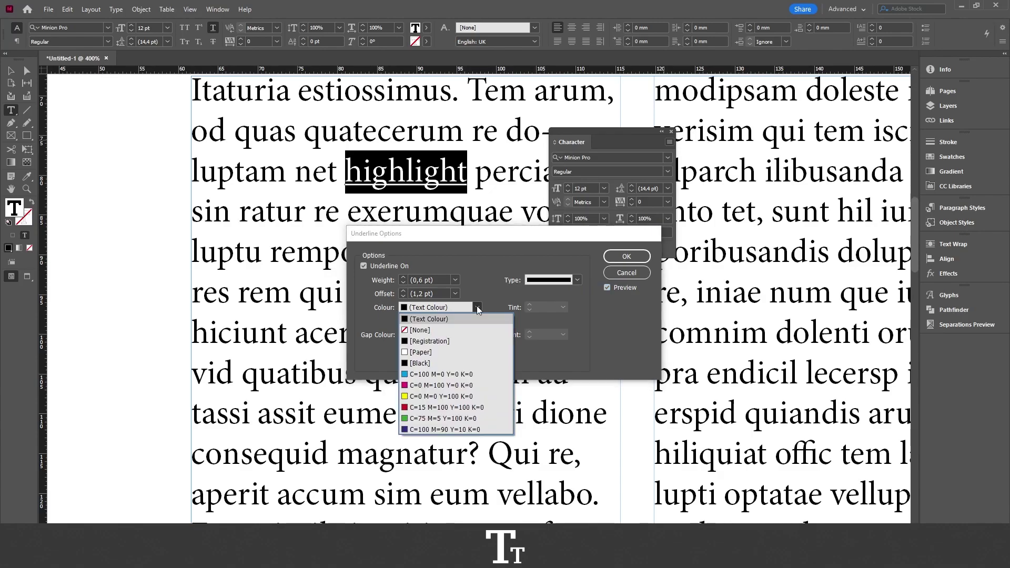
Make the underline yellow, 12 pt weight, -3 pt offset, and confirm with OK
{"action": "left_click", "coordinate": [419, 398]}
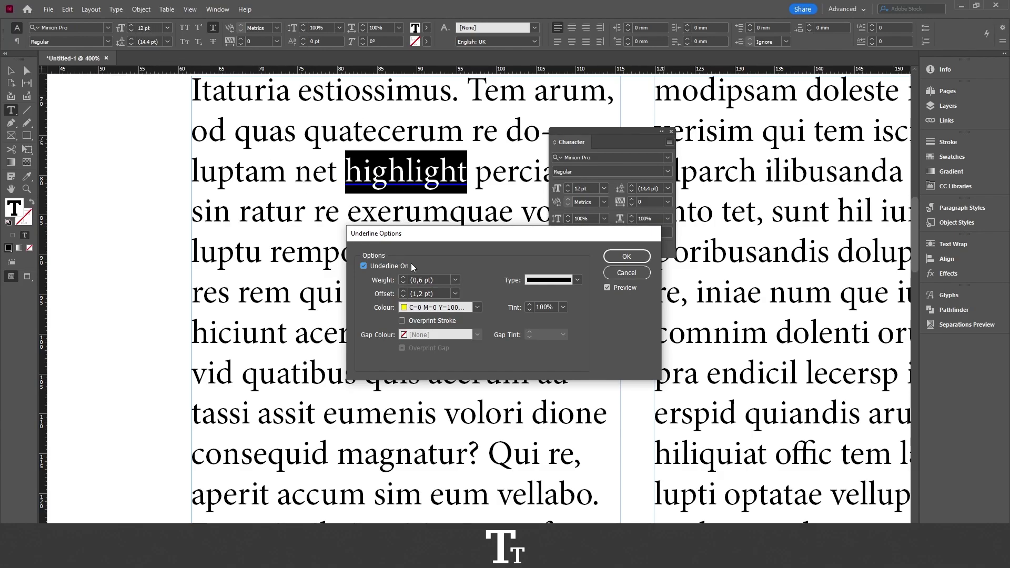
{"action": "double_click", "coordinate": [433, 276]}
{"action": "type", "text": "12"}
{"action": "key", "text": "Tab"}
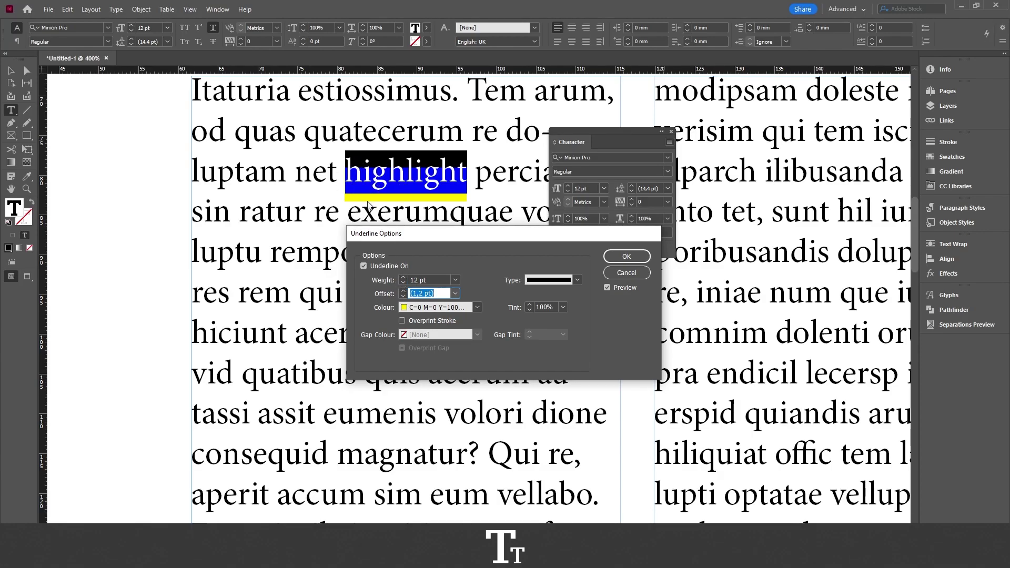
{"action": "left_click", "coordinate": [402, 296]}
{"action": "left_click", "coordinate": [403, 296]}
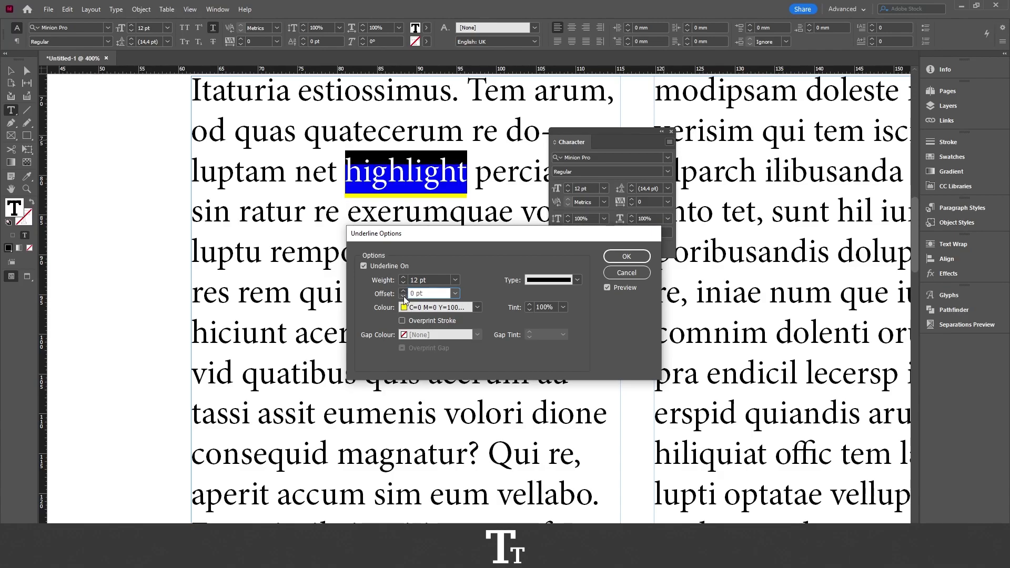
{"action": "left_click", "coordinate": [403, 296]}
{"action": "left_click", "coordinate": [404, 296]}
{"action": "left_click", "coordinate": [403, 297]}
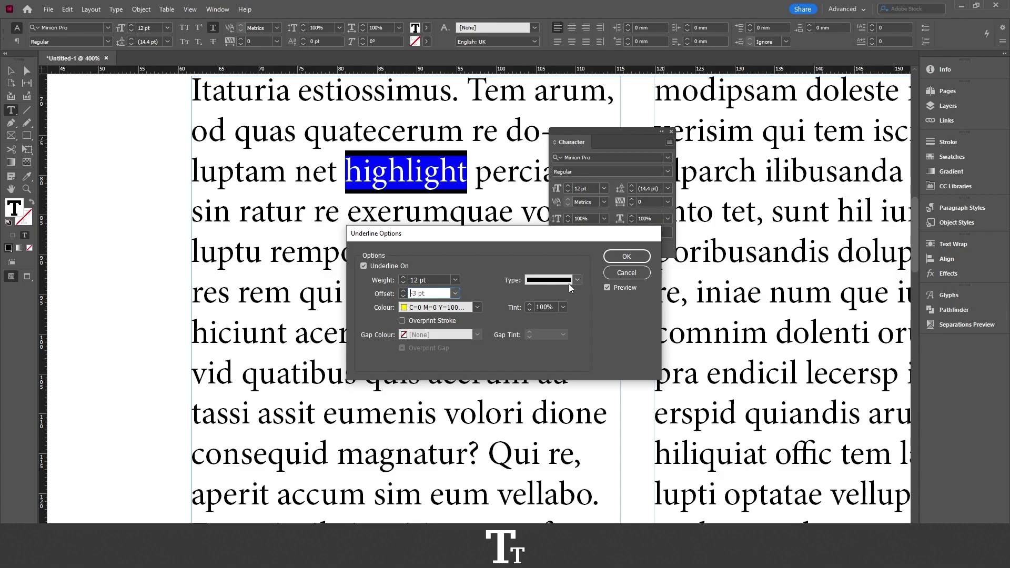
{"action": "left_click", "coordinate": [626, 257]}
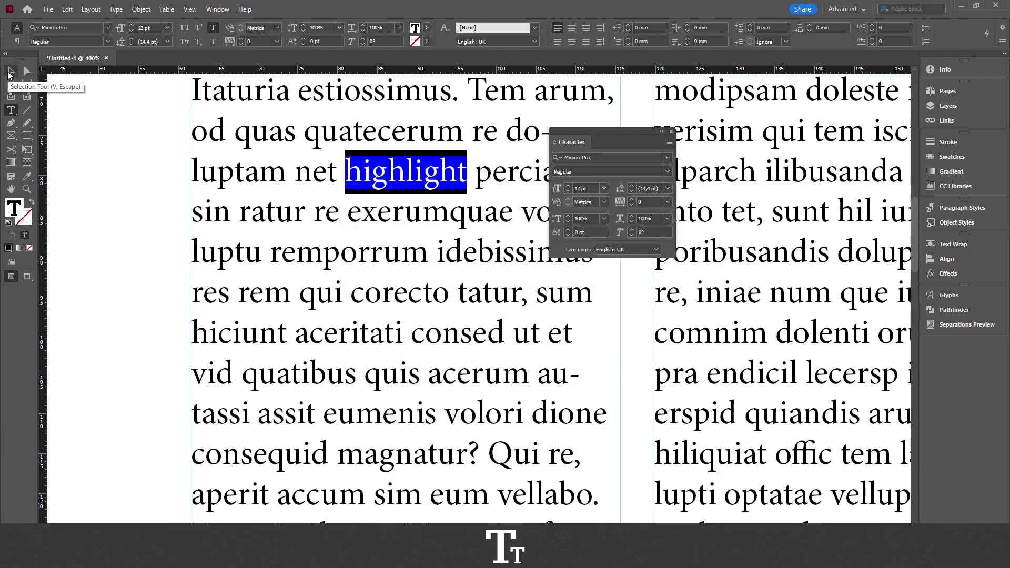
{"action": "left_click", "coordinate": [10, 75]}
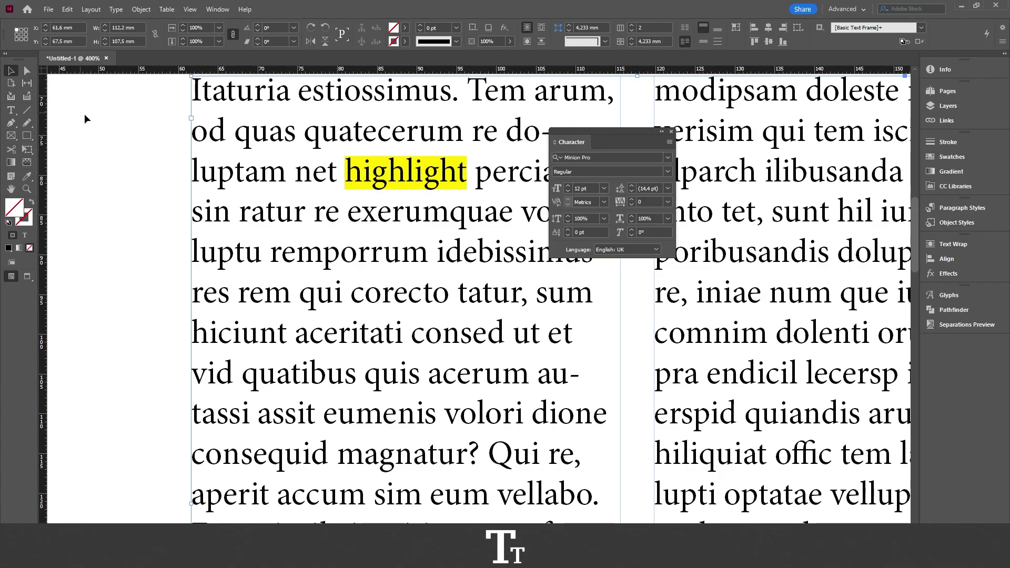
{"action": "left_click", "coordinate": [107, 122]}
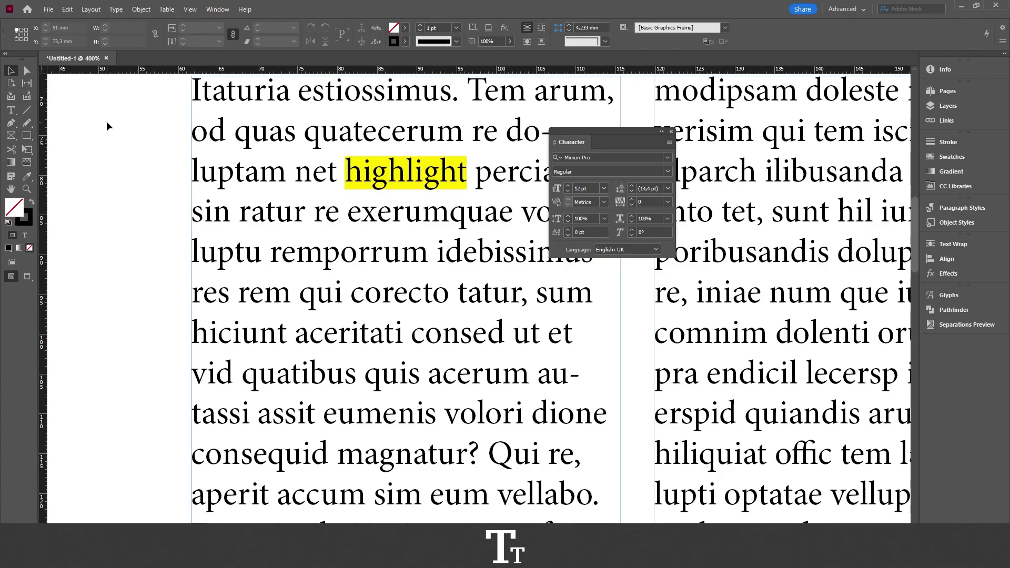
{"action": "scroll", "coordinate": [394, 137], "scroll_direction": "up", "scroll_amount": 3}
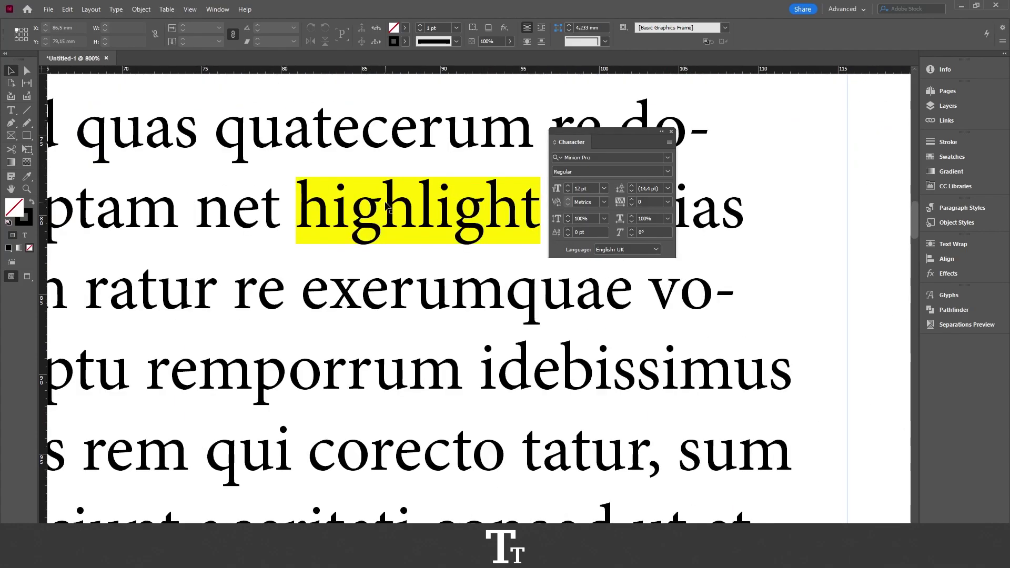
{"action": "scroll", "coordinate": [386, 207], "scroll_direction": "down", "scroll_amount": 3}
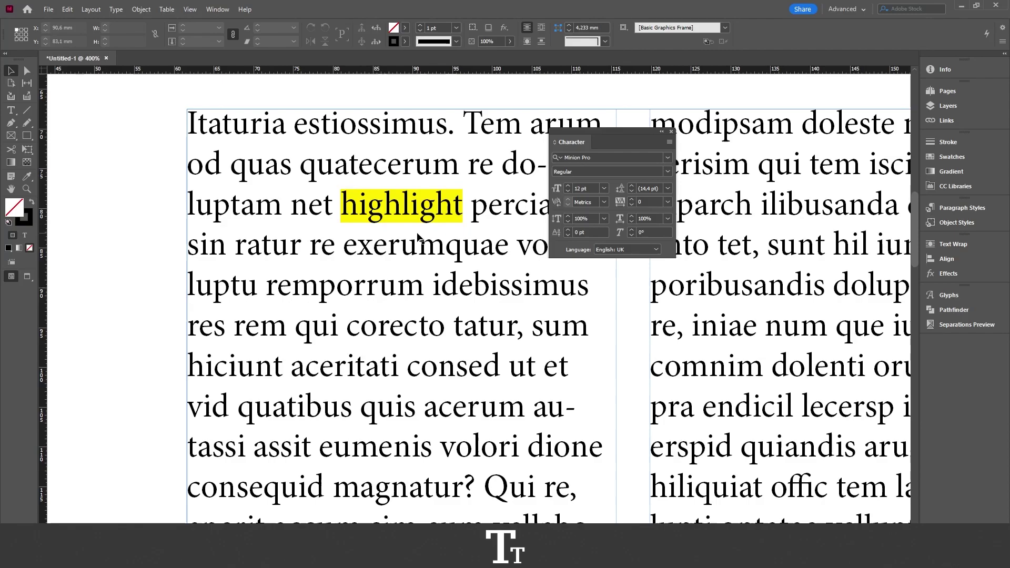
Open the Character Styles panel, nudge it higher, and select the two-column text frame
{"action": "left_click", "coordinate": [213, 13]}
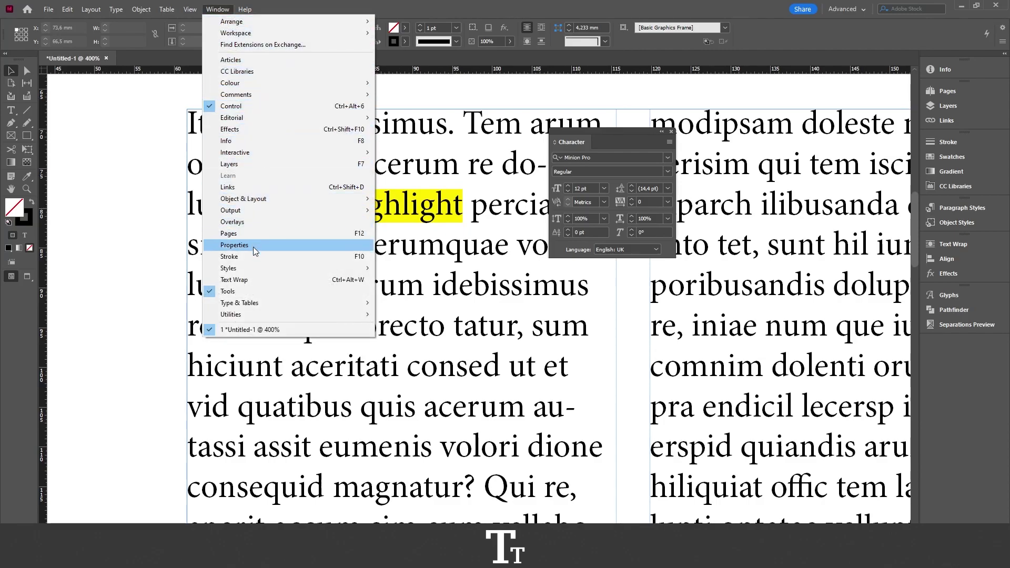
{"action": "mouse_move", "coordinate": [250, 266]}
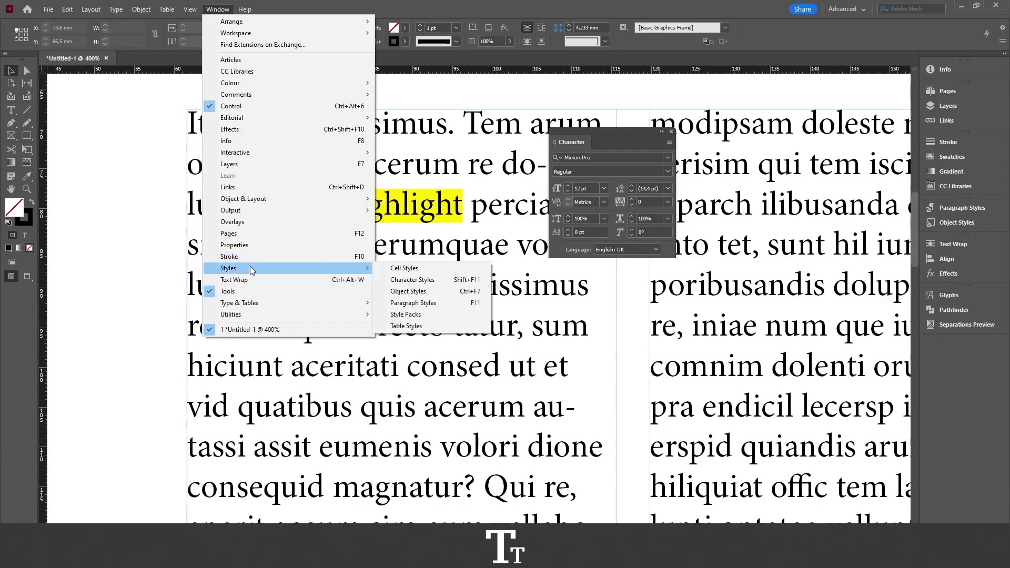
{"action": "left_click", "coordinate": [441, 281]}
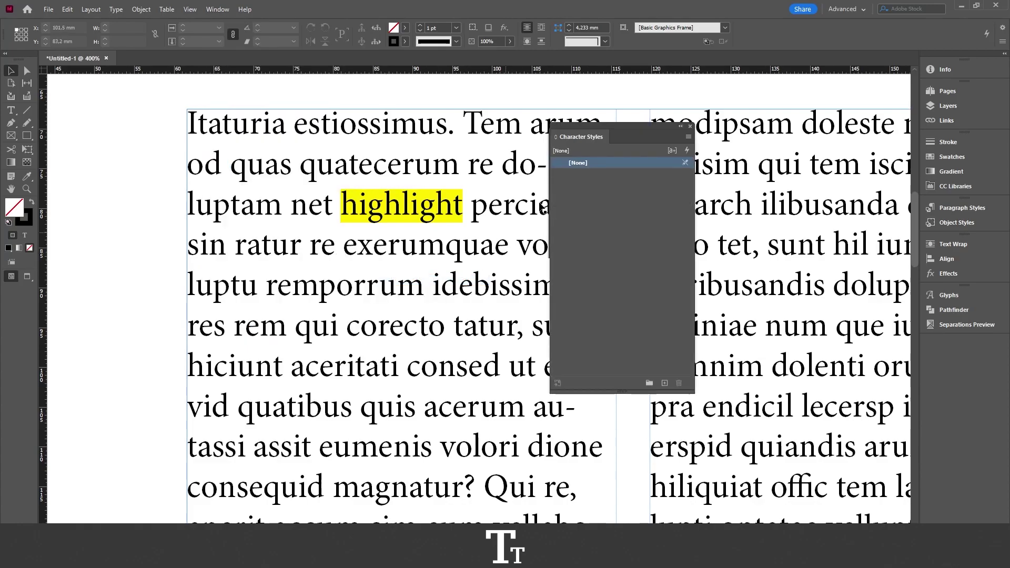
{"action": "left_click_drag", "start_coordinate": [582, 126], "coordinate": [576, 114]}
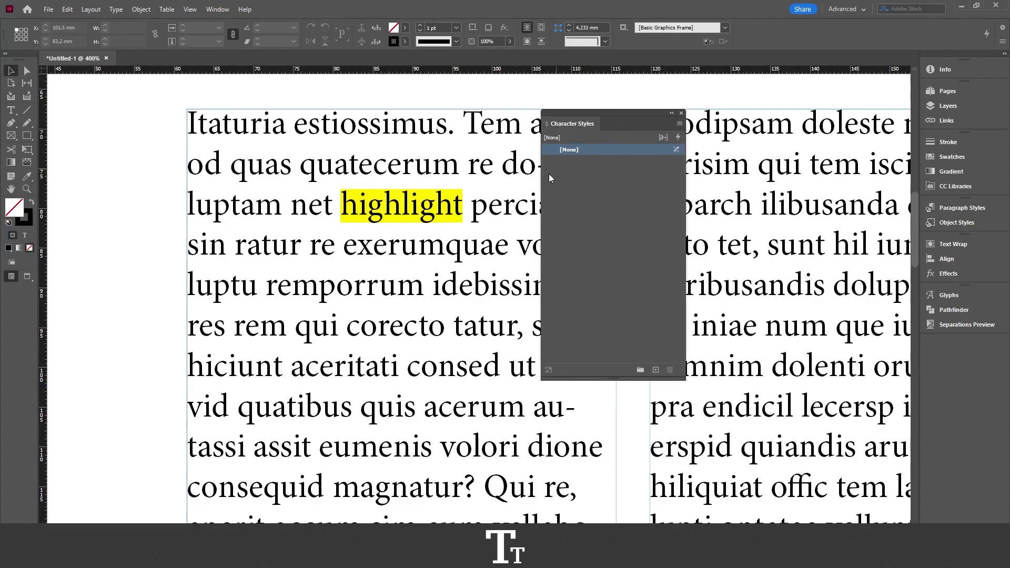
{"action": "left_click", "coordinate": [376, 225]}
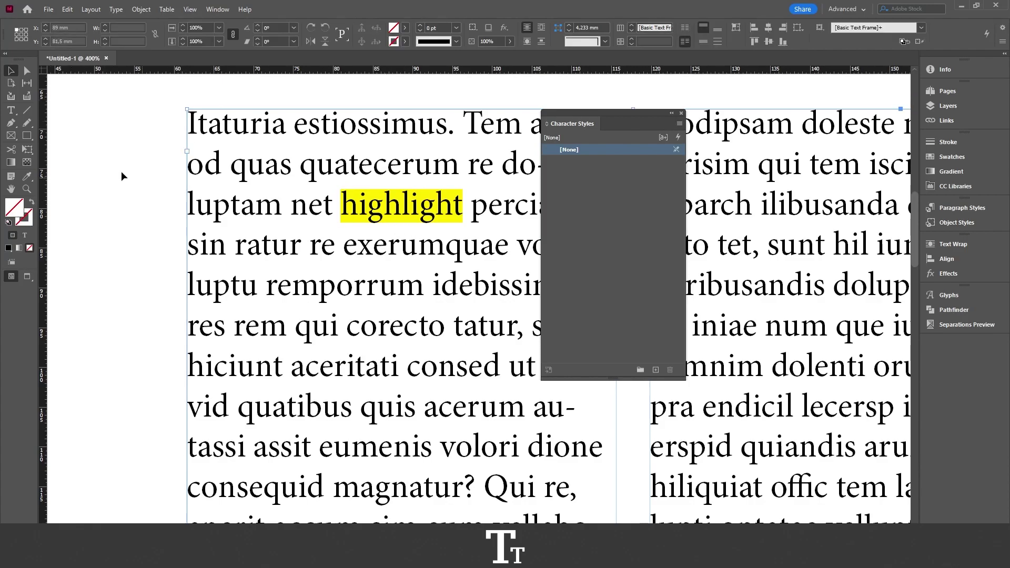
Save the yellow underline formatting as Character Style 1 and apply it to 'highlight'
{"action": "left_click", "coordinate": [11, 111]}
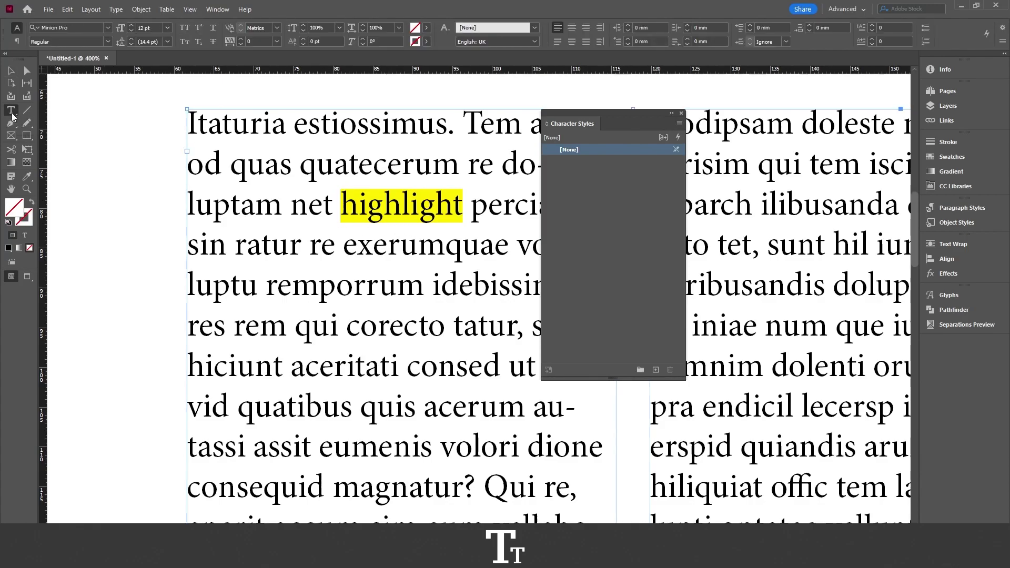
{"action": "left_click_drag", "start_coordinate": [345, 202], "coordinate": [459, 213]}
{"action": "key", "text": "ctrl+shift+u"}
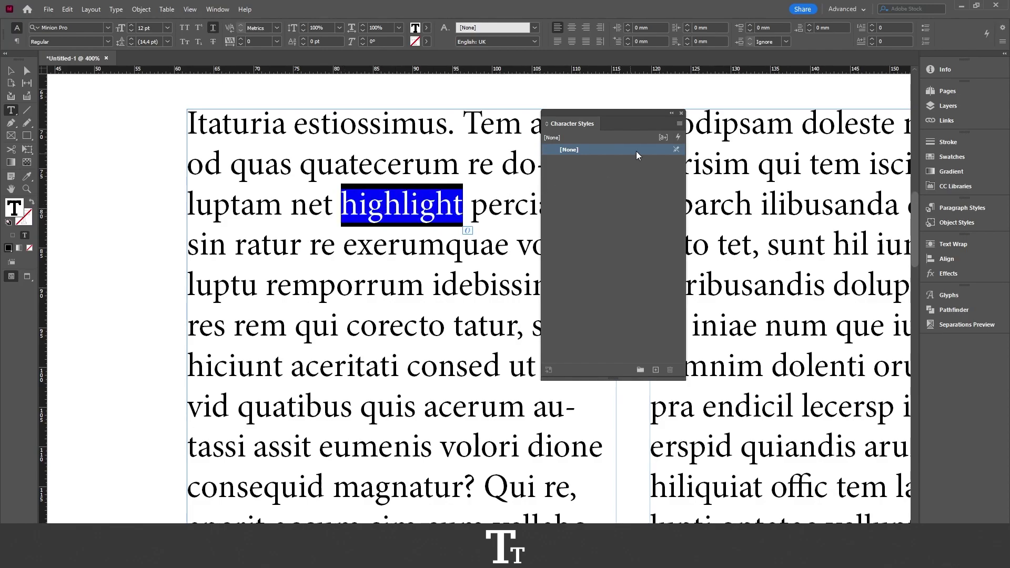
{"action": "left_click", "coordinate": [679, 124]}
{"action": "left_click", "coordinate": [707, 124]}
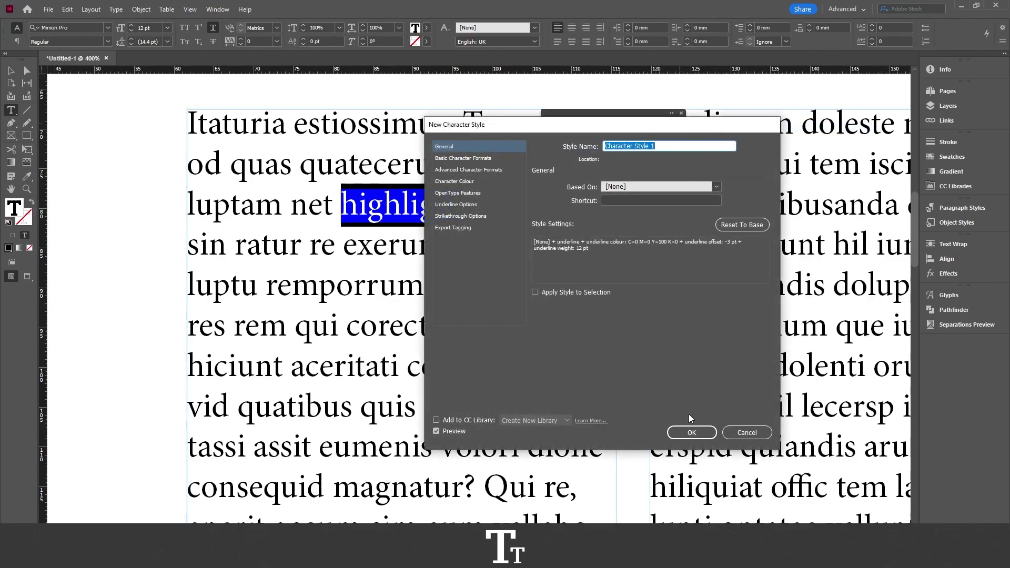
{"action": "left_click", "coordinate": [691, 433]}
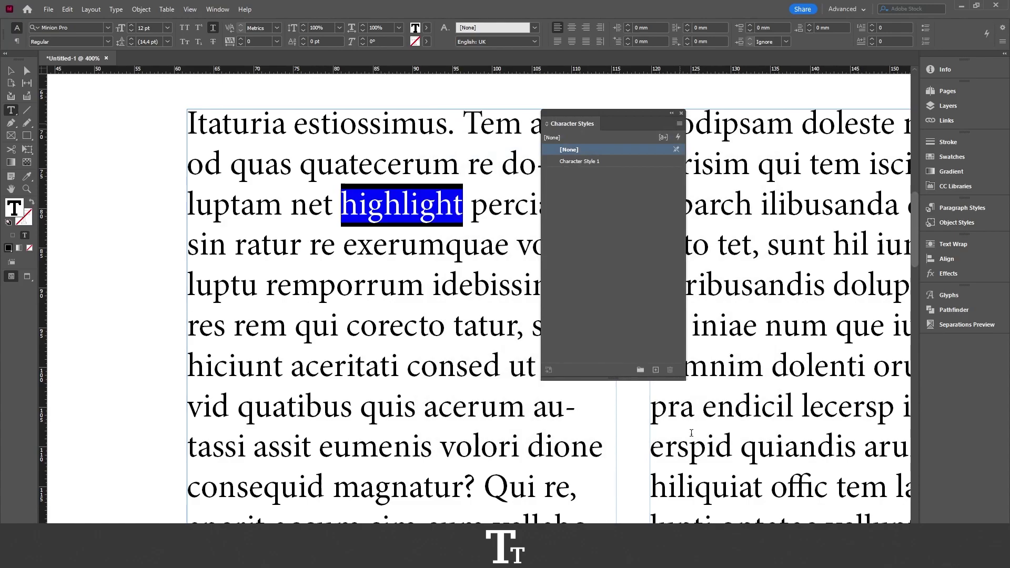
{"action": "left_click", "coordinate": [613, 163]}
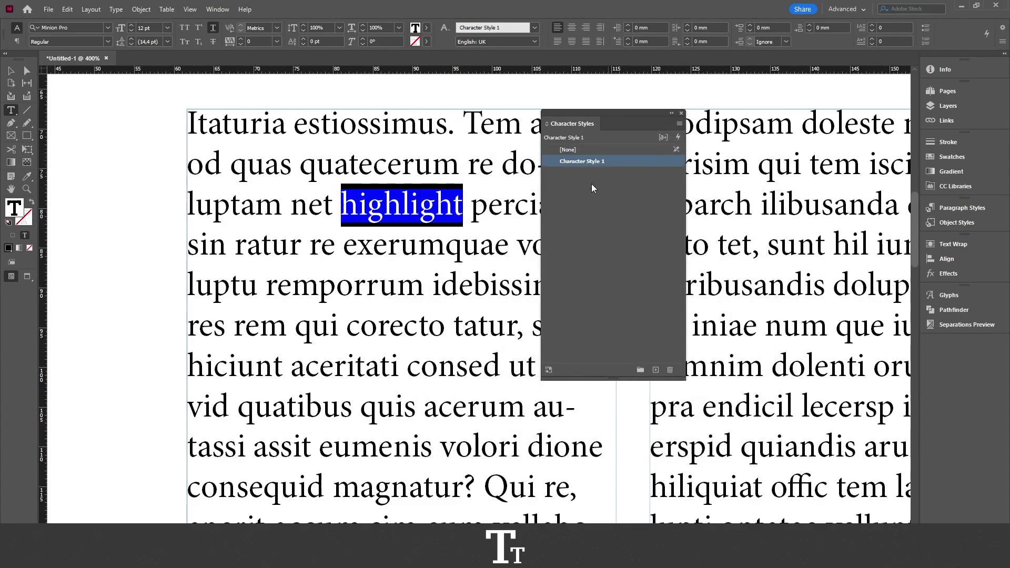
Apply Character Style 1 to 'consequid magnatur? Qui re, aperit accum sim eum vellabo.', then deselect
{"action": "left_click_drag", "start_coordinate": [461, 205], "coordinate": [342, 206]}
{"action": "scroll", "coordinate": [342, 205], "scroll_direction": "down", "scroll_amount": 2}
{"action": "scroll", "coordinate": [245, 205], "scroll_direction": "down", "scroll_amount": 1, "text": "alt"}
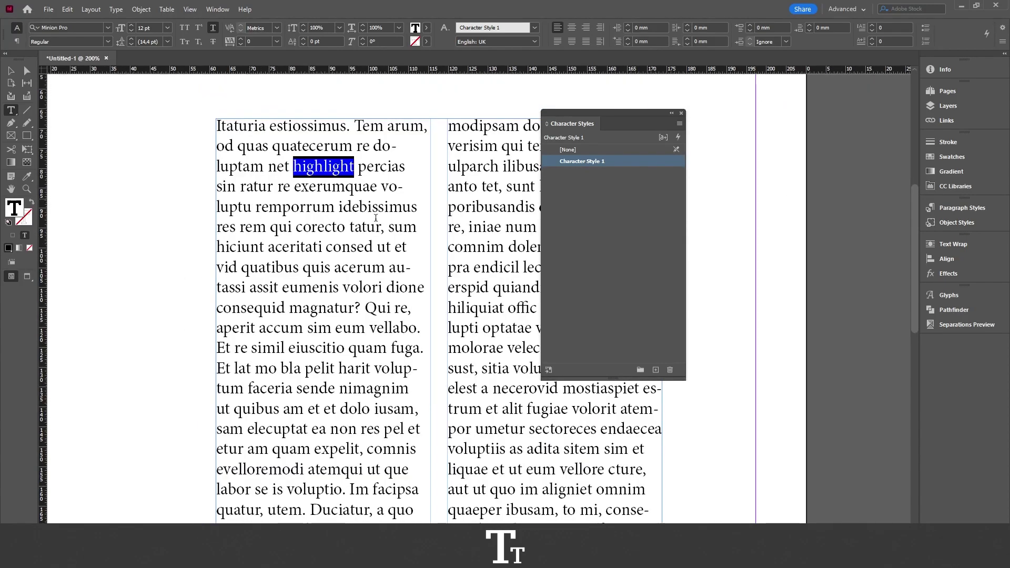
{"action": "scroll", "coordinate": [258, 199], "scroll_direction": "down", "scroll_amount": 4}
{"action": "scroll", "coordinate": [316, 196], "scroll_direction": "down", "scroll_amount": 2}
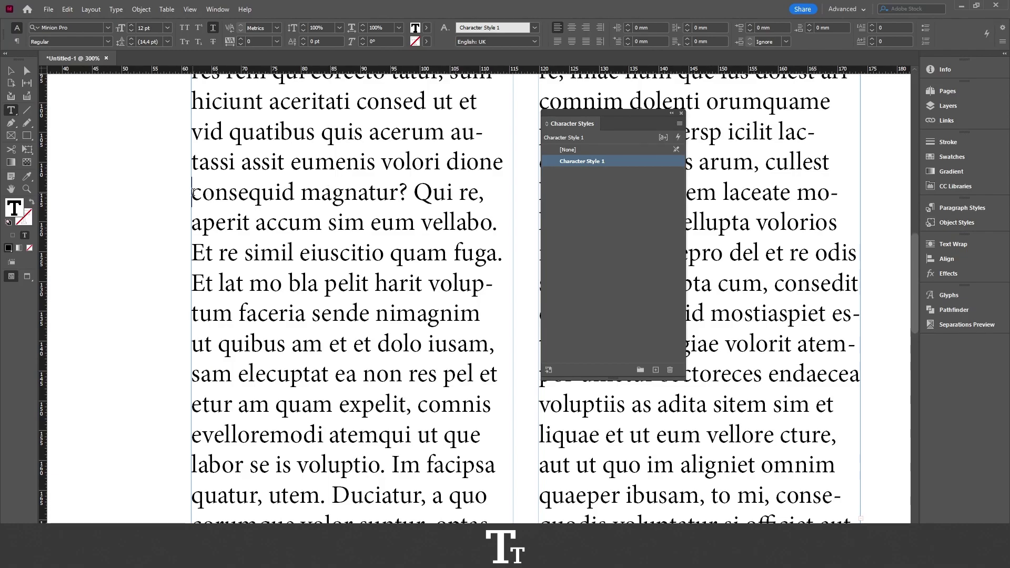
{"action": "left_click_drag", "start_coordinate": [192, 193], "coordinate": [496, 218]}
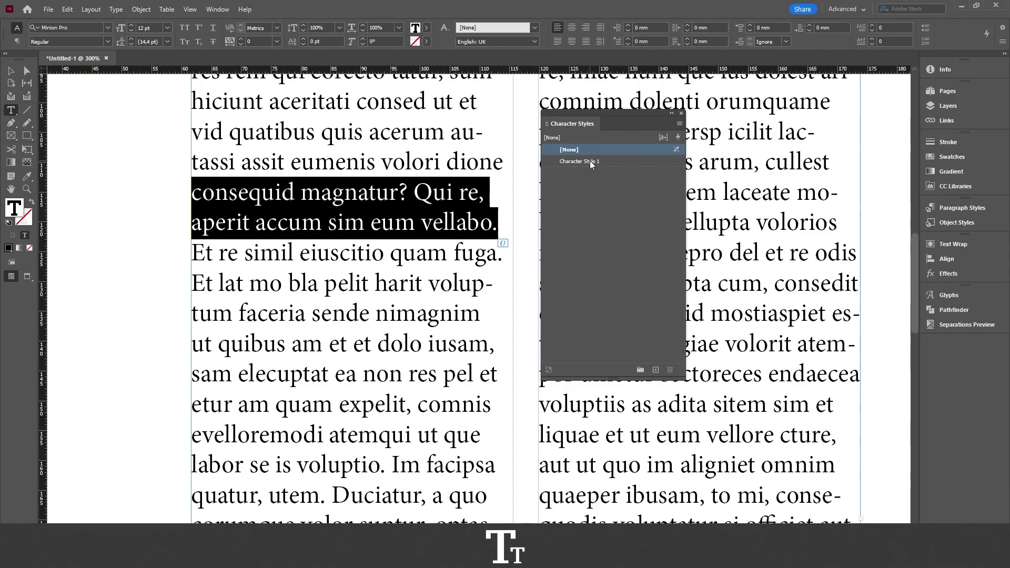
{"action": "left_click", "coordinate": [616, 162]}
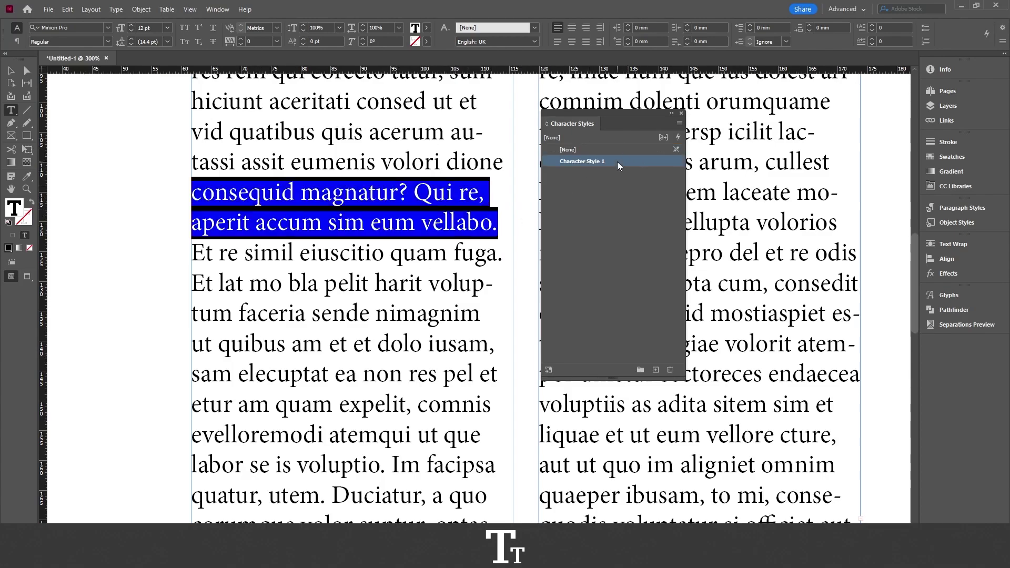
{"action": "left_click", "coordinate": [11, 70]}
{"action": "left_click", "coordinate": [48, 88]}
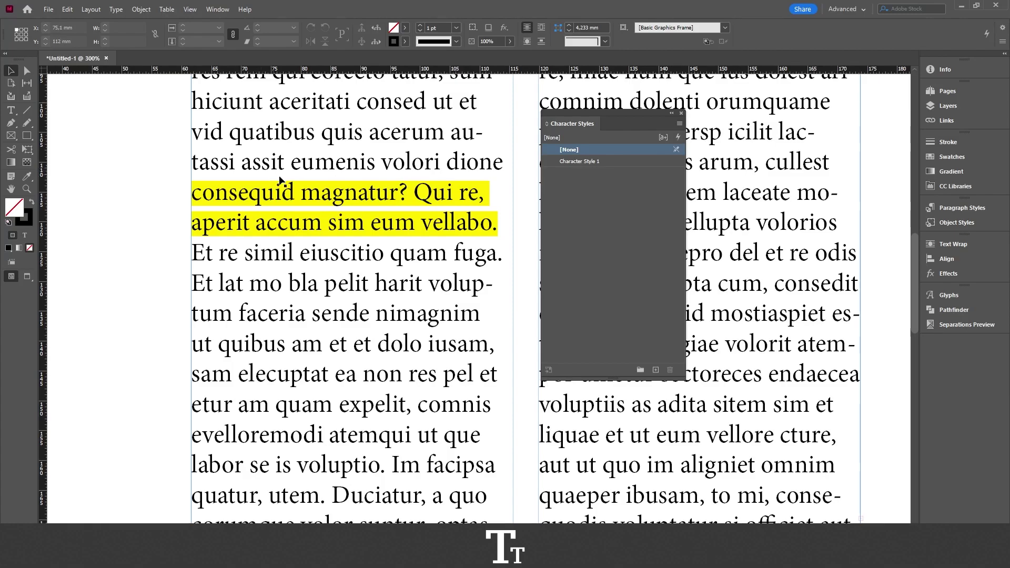
Close the floating Character Styles and Character panels to show the highlighted text
{"action": "scroll", "coordinate": [226, 192], "scroll_direction": "up", "scroll_amount": 5}
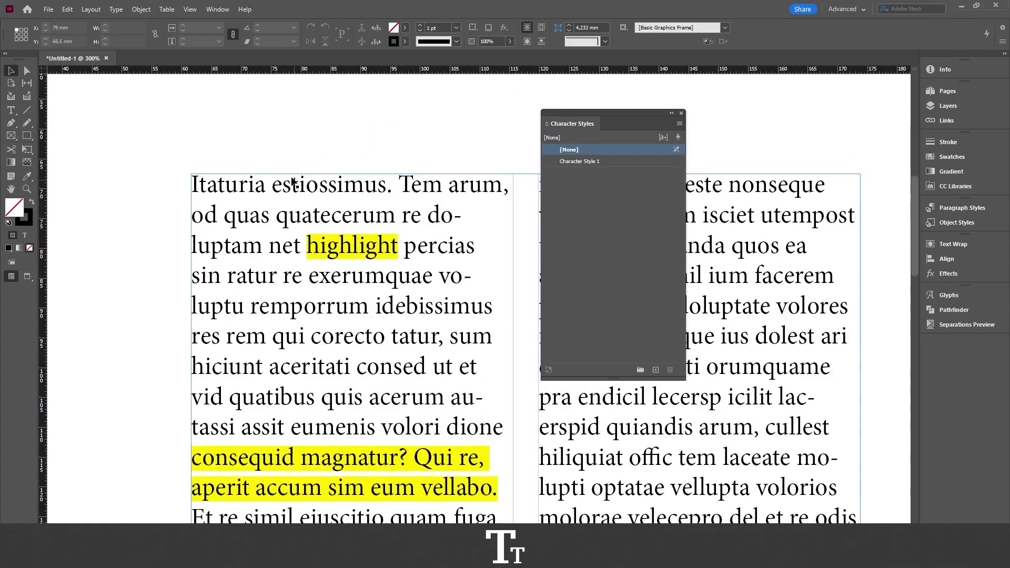
{"action": "scroll", "coordinate": [276, 154], "scroll_direction": "down", "scroll_amount": 2}
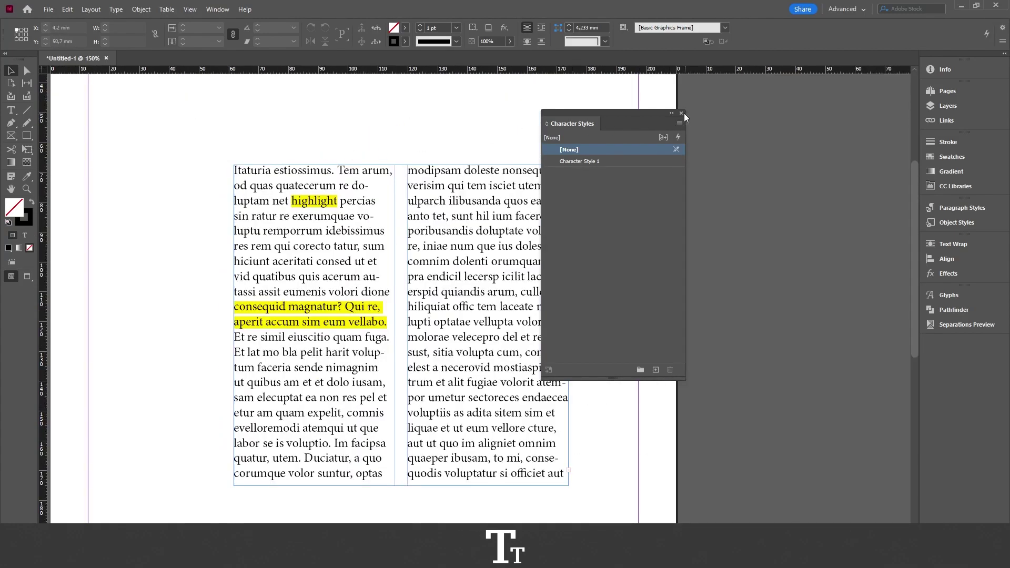
{"action": "left_click", "coordinate": [680, 113]}
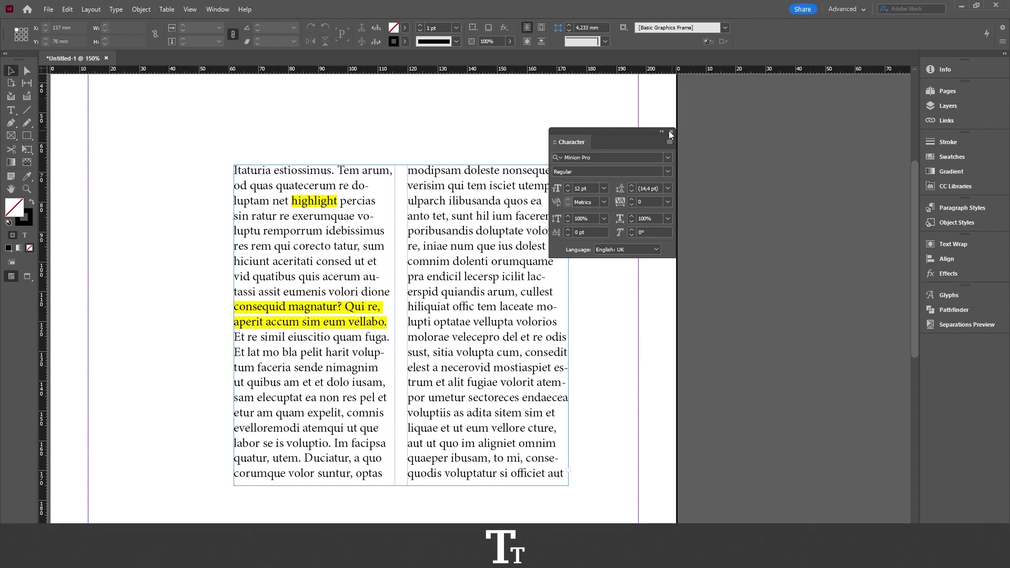
{"action": "left_click", "coordinate": [671, 130]}
{"action": "scroll", "coordinate": [332, 234], "scroll_direction": "up", "scroll_amount": 1}
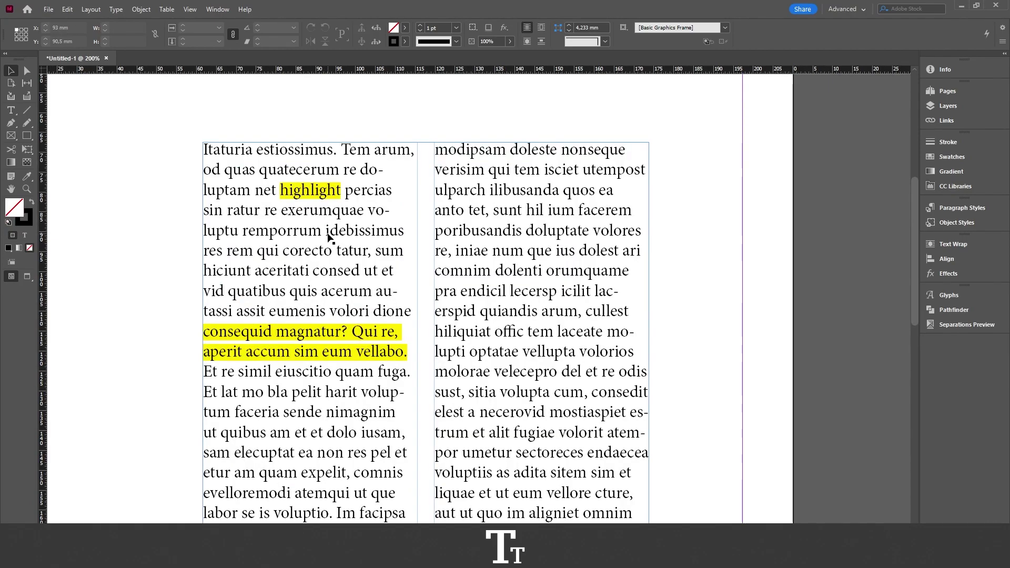